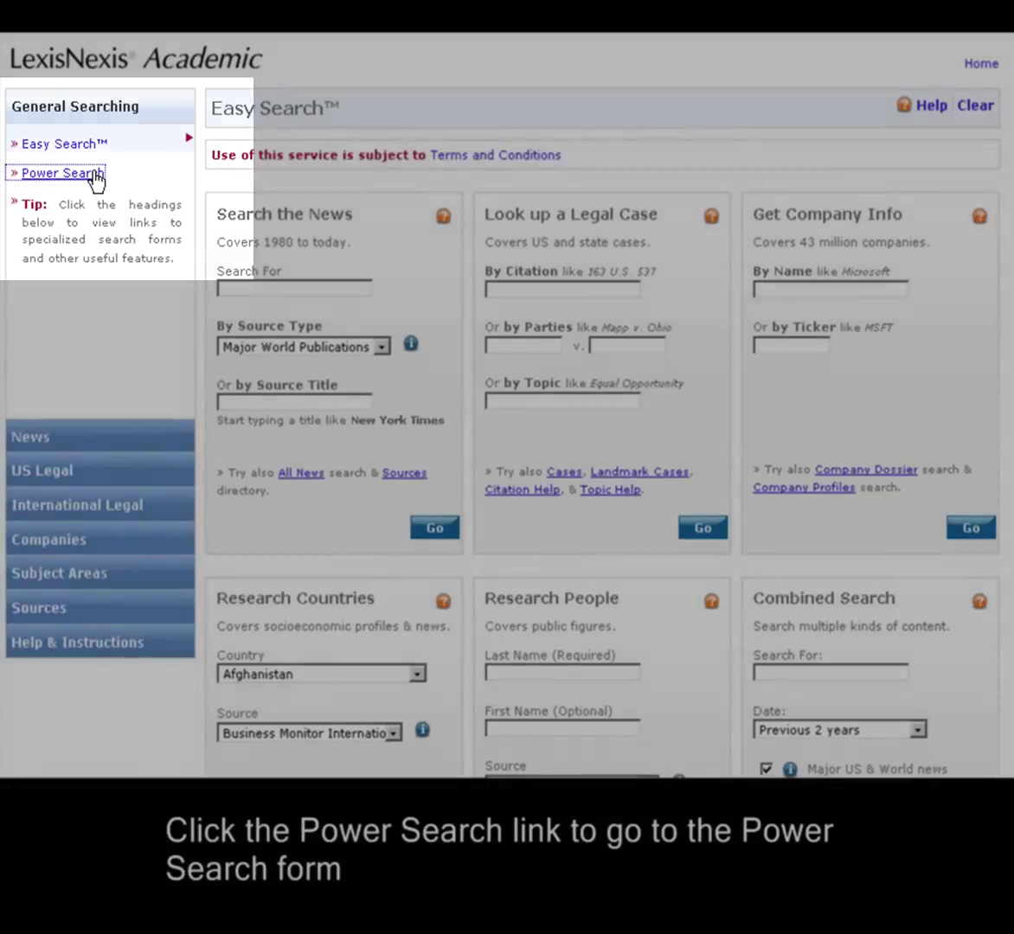
Switch to the Power Search form and consult the Boolean Searching help page.
click(97, 176)
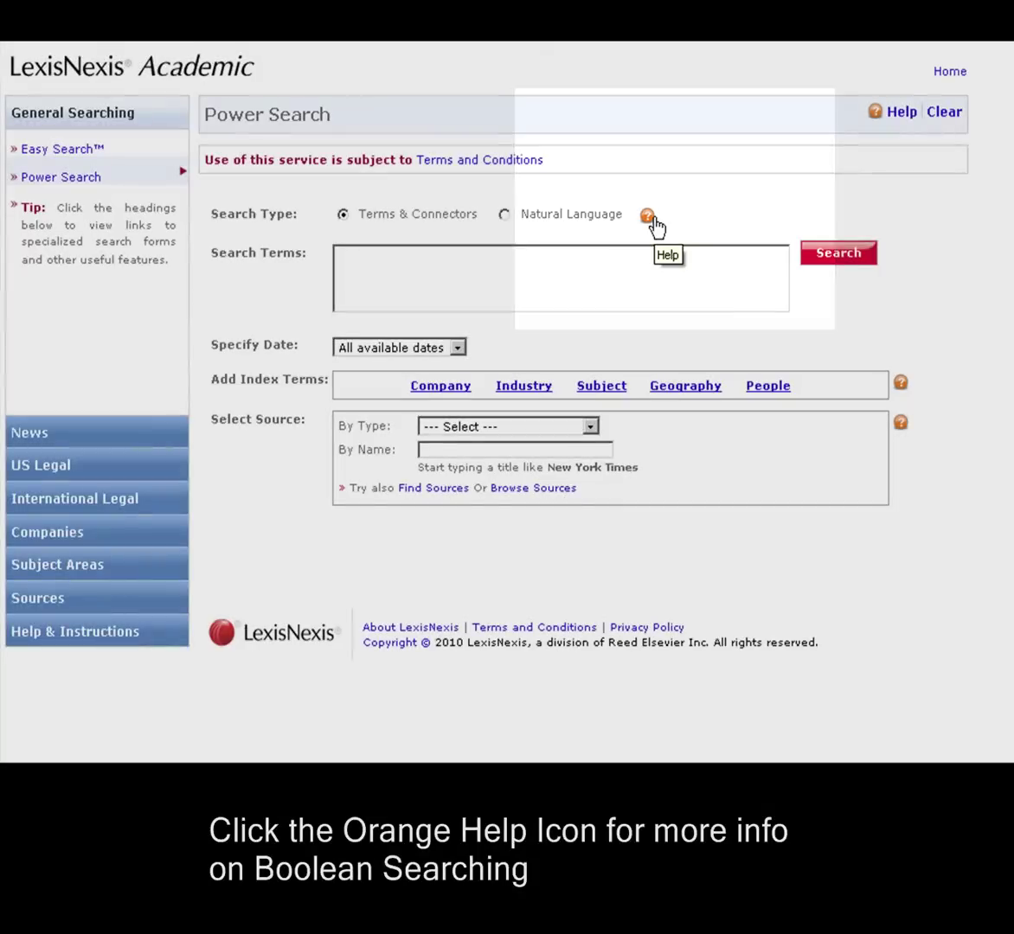
click(649, 216)
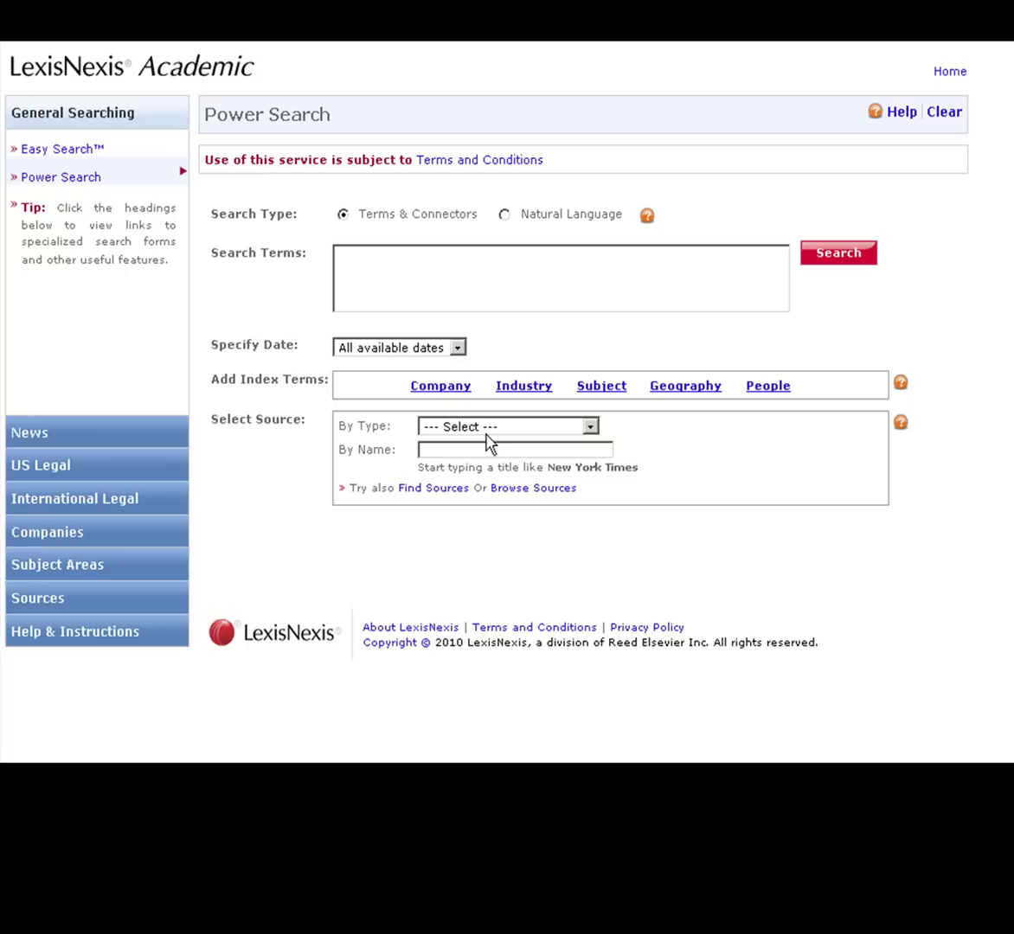
Browse the By Type source list, enter 'New York' in By Name, then reopen the type list.
click(589, 427)
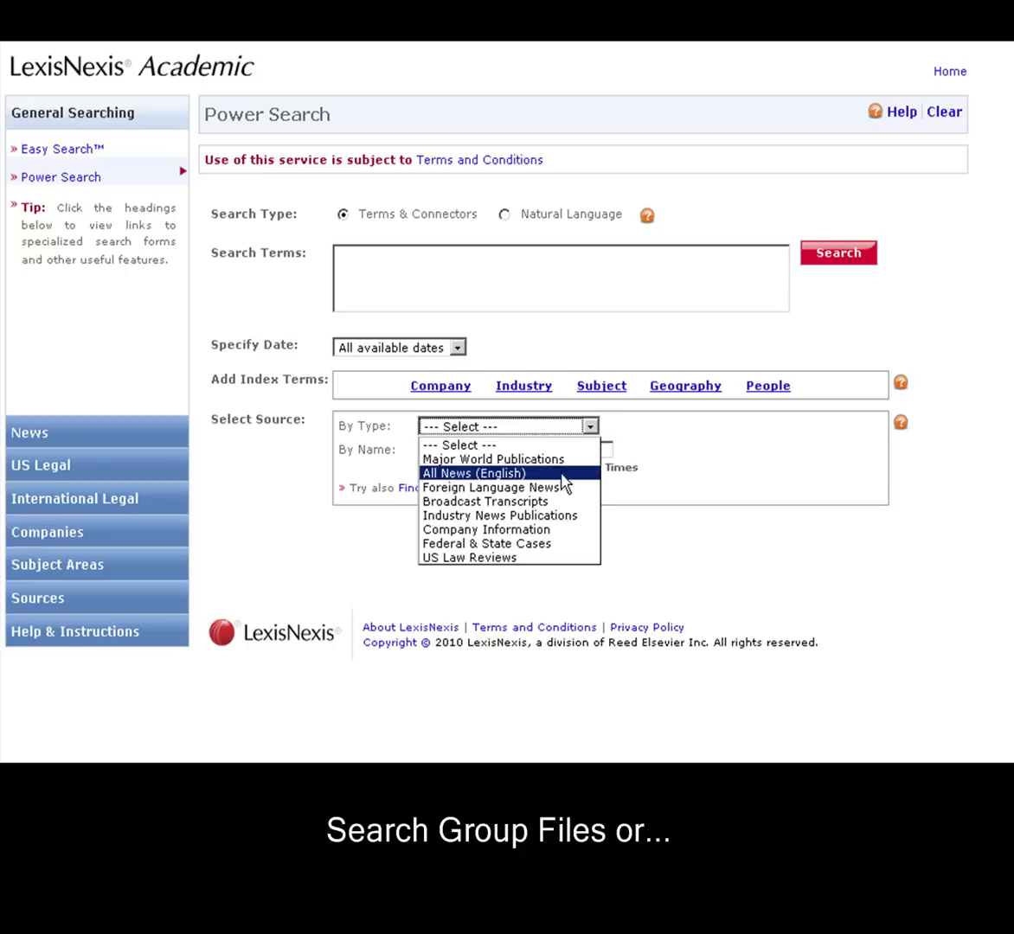
click(622, 457)
click(603, 449)
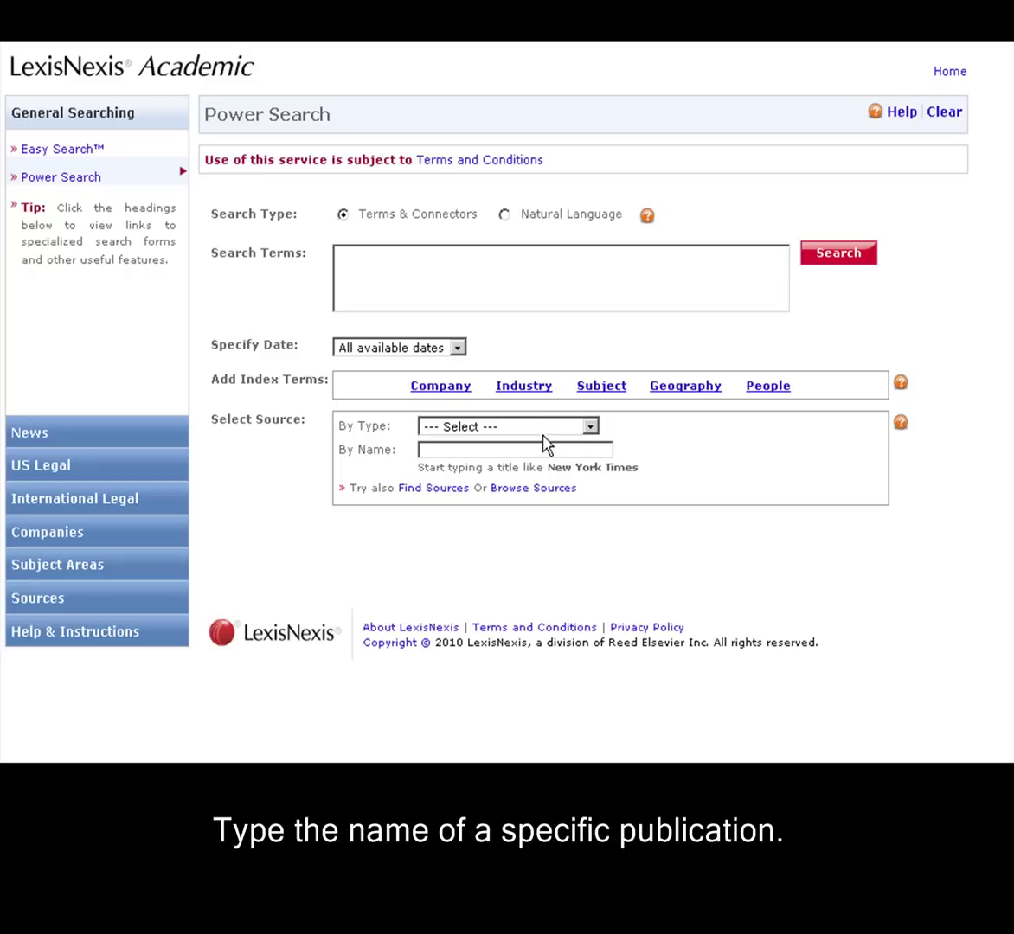
text(New York)
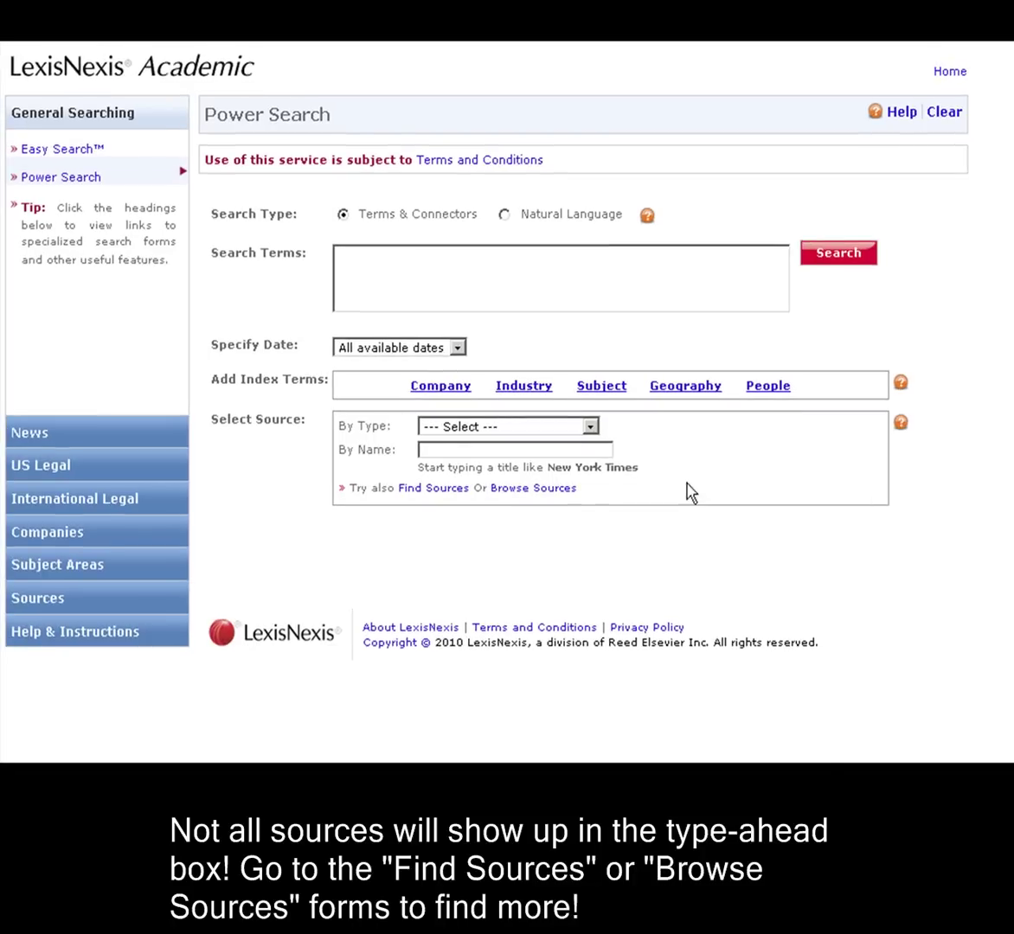
click(589, 429)
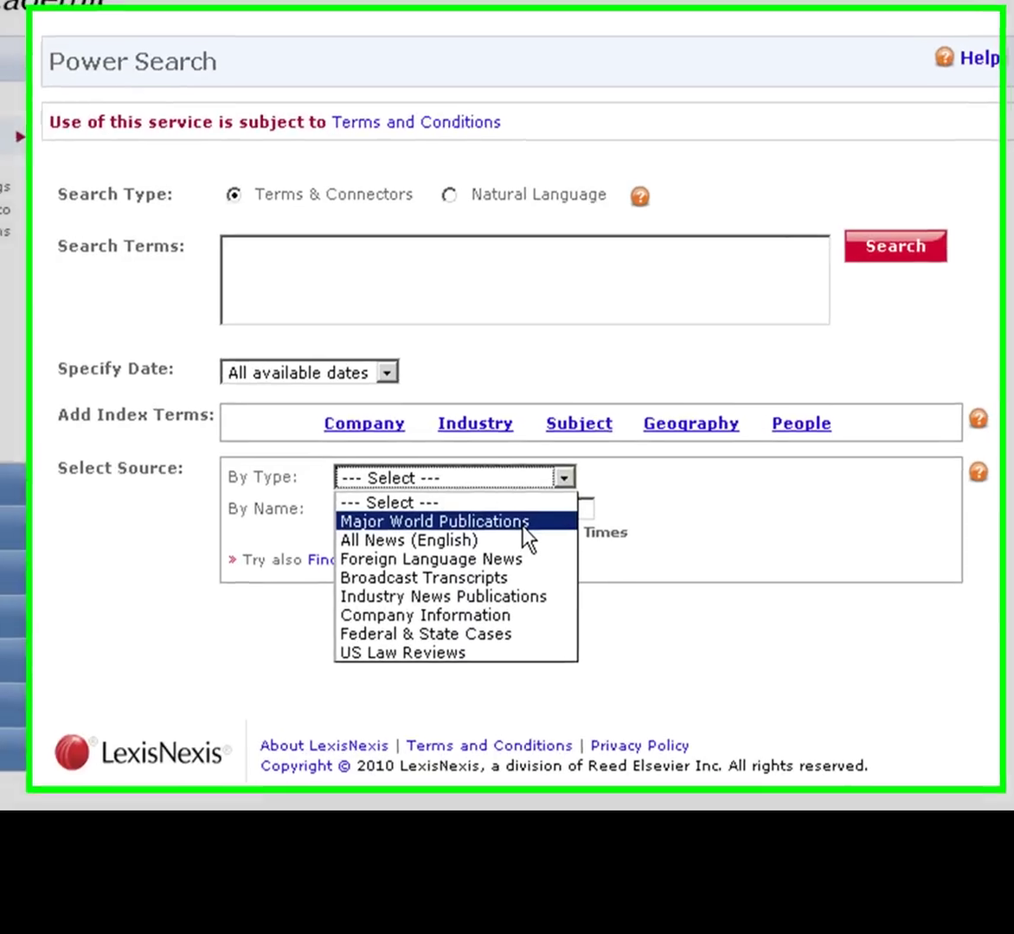
Limit sources to Major World Publications and scroll through the Section dropdown's document sections.
click(522, 530)
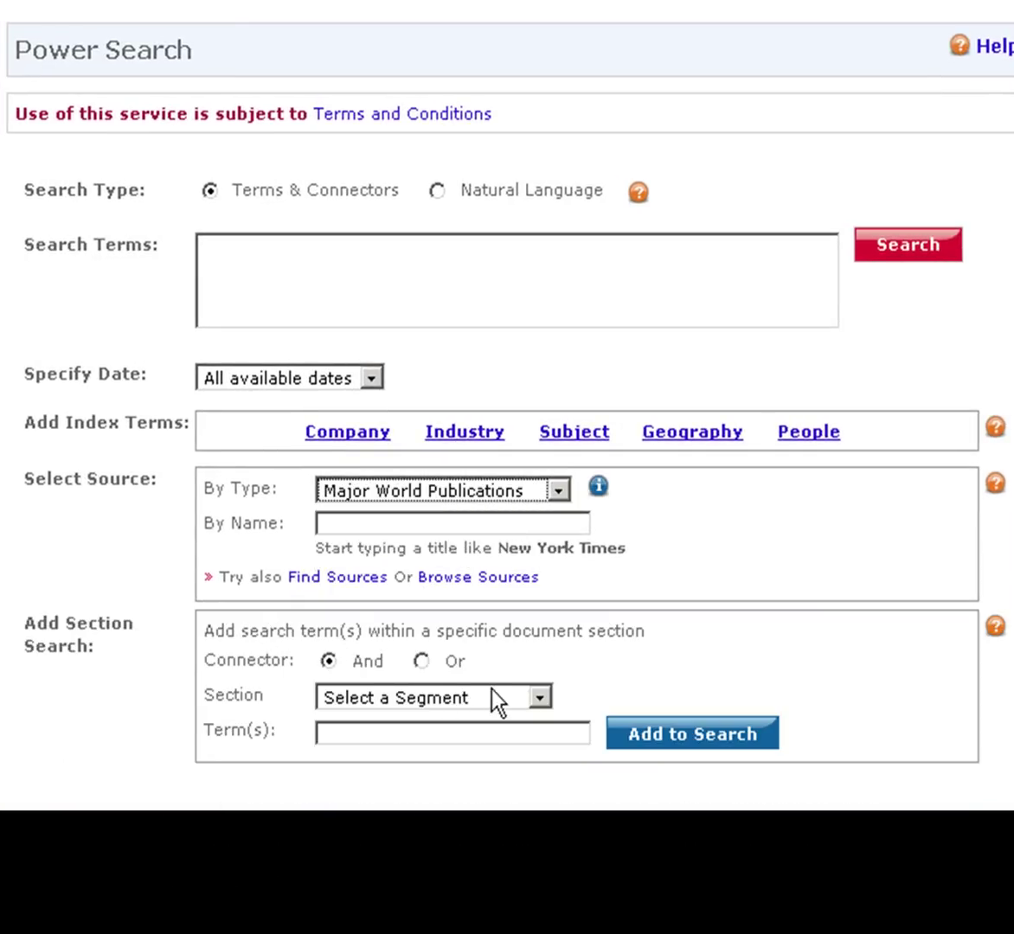
click(540, 698)
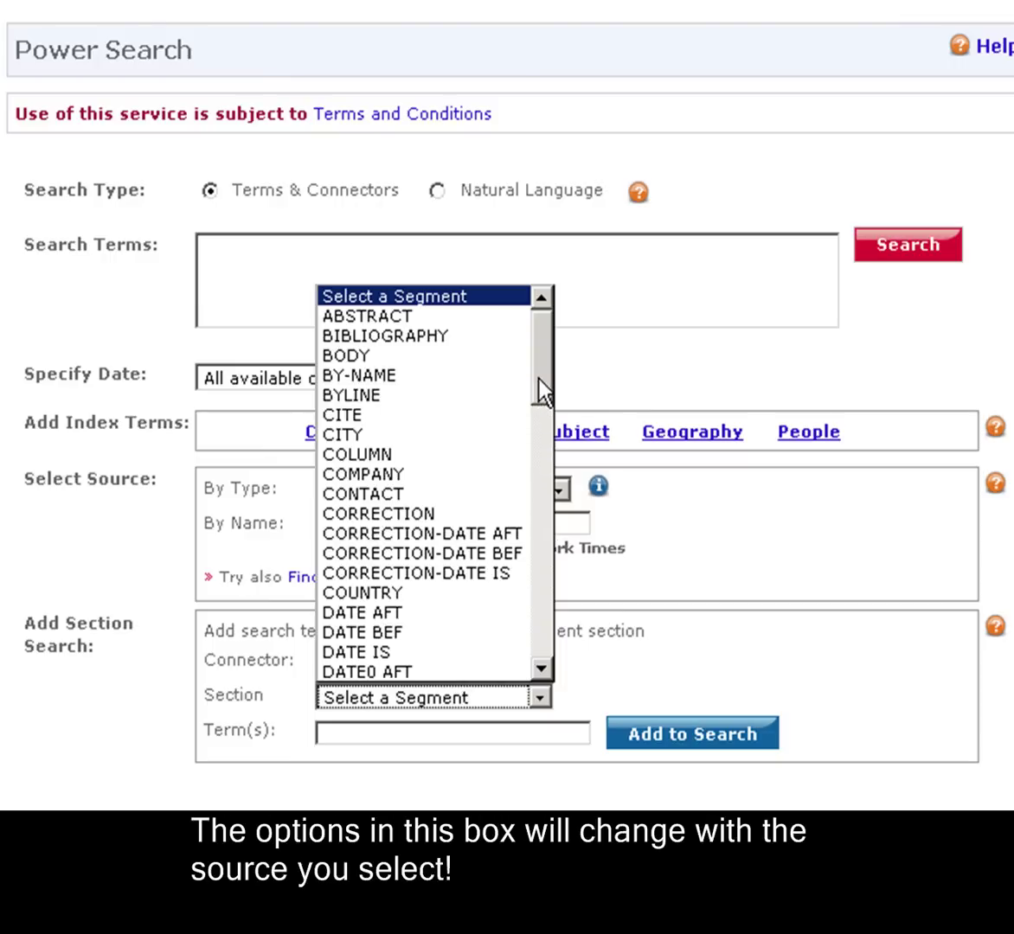
drag(539, 389, 541, 475)
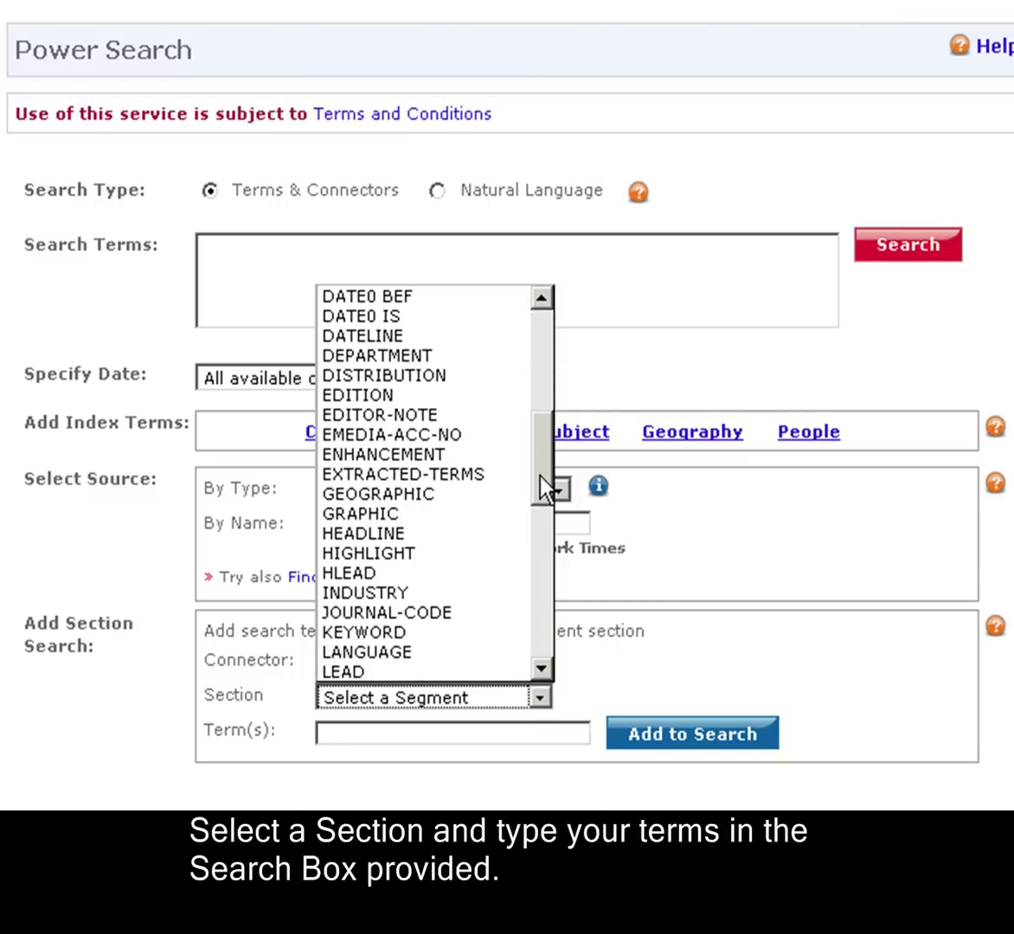
Add HLEAD(Hillary w/3 Clinton) to the search terms using an HLEAD section search.
click(433, 573)
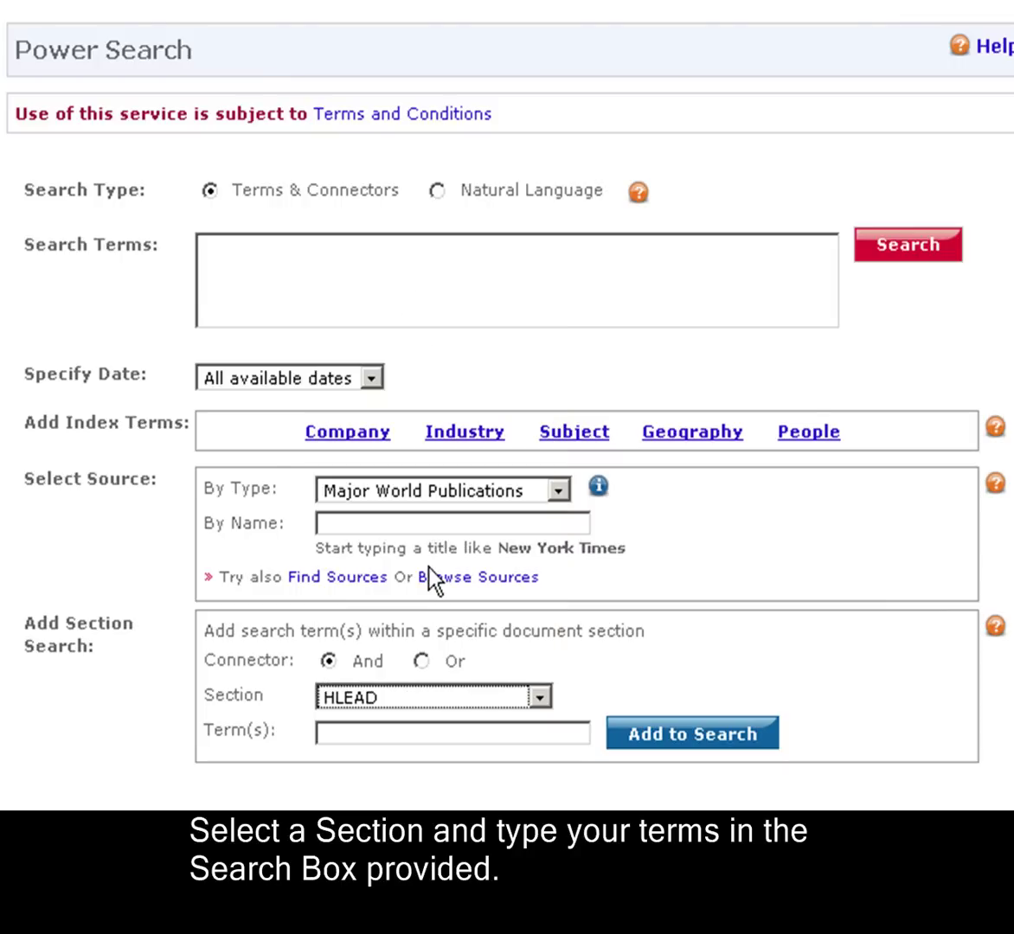
click(392, 731)
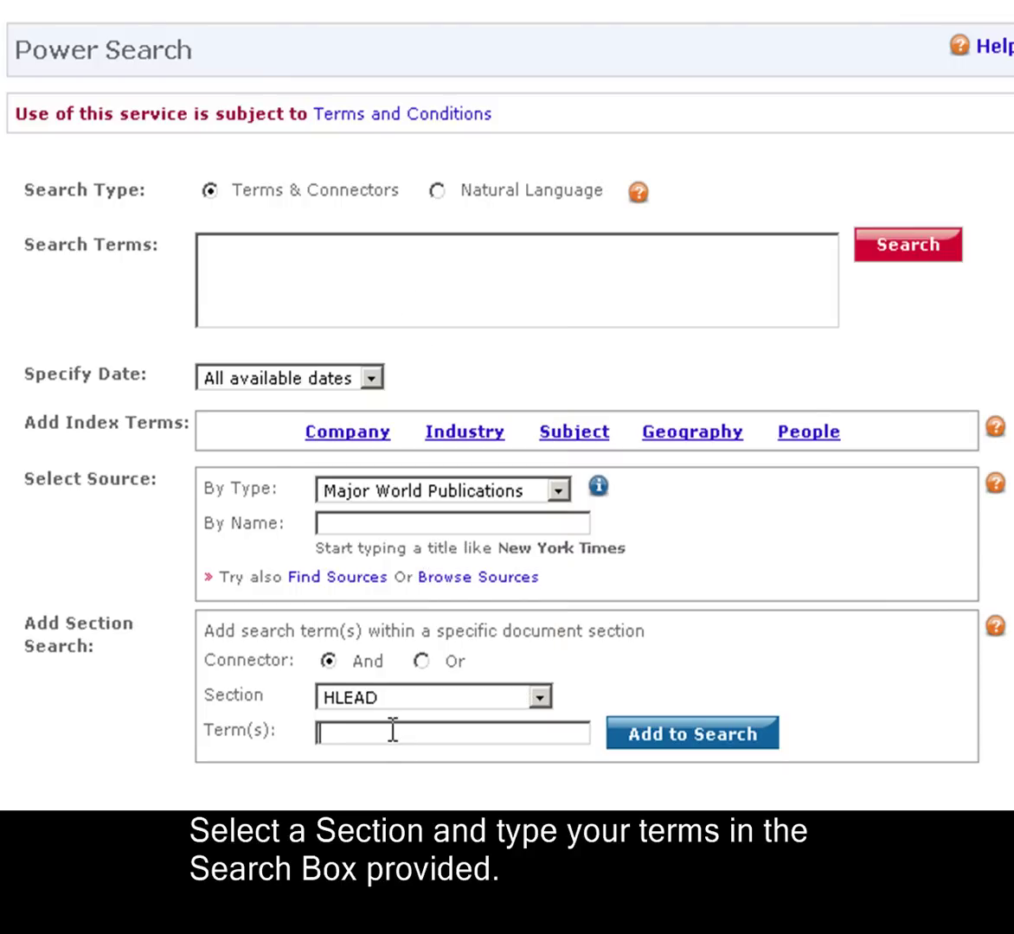
text(Hillary Clinton)
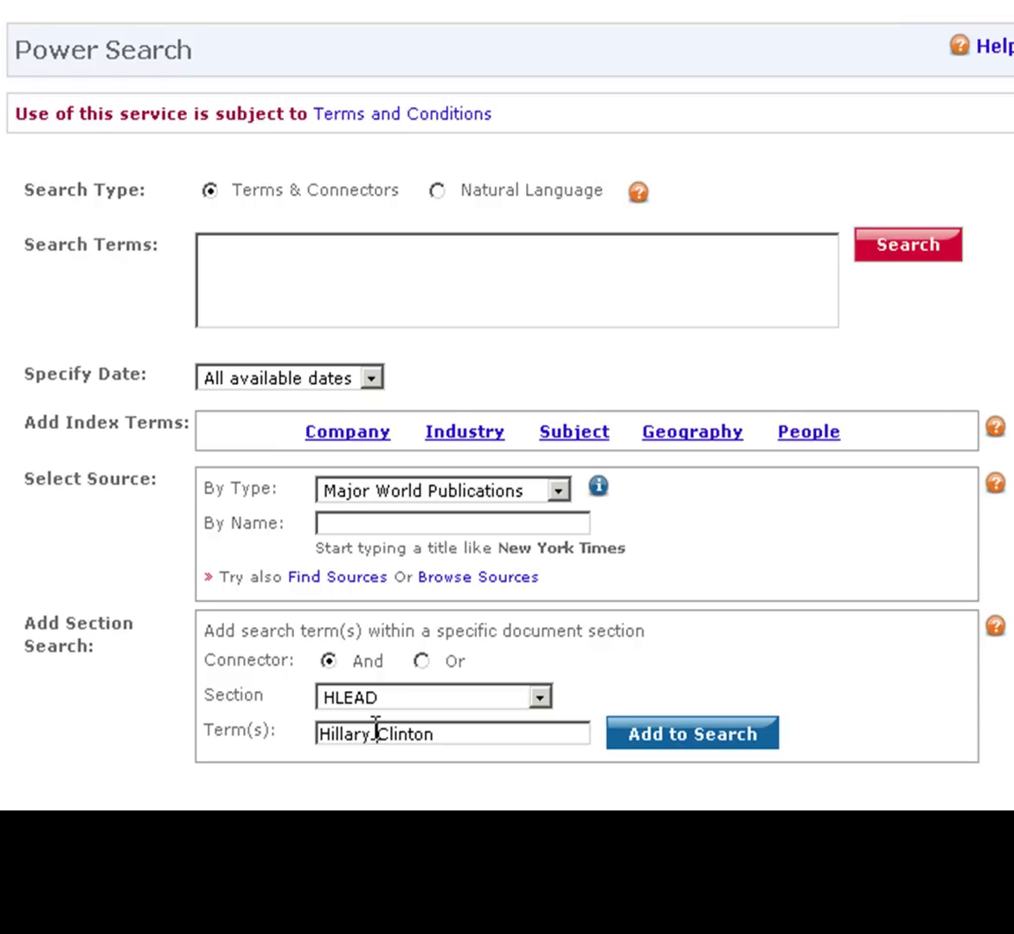
click(375, 734)
text(w)
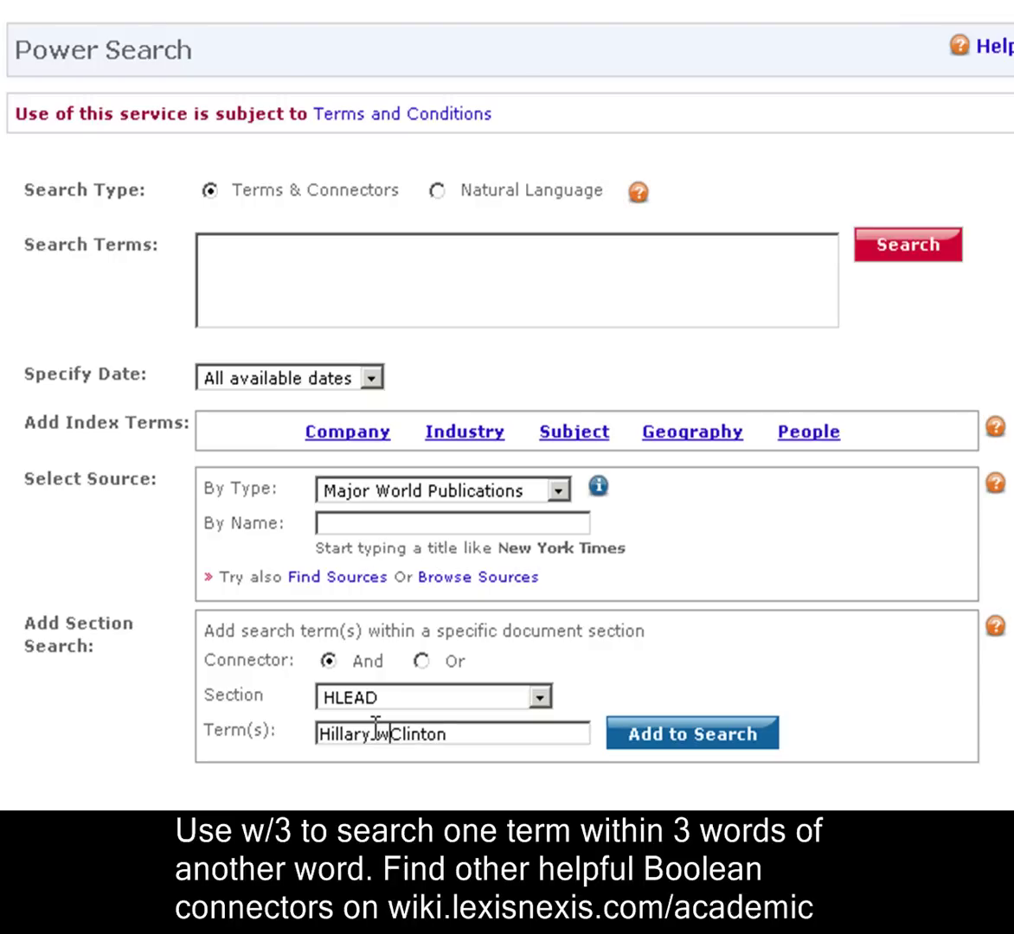
text(/3)
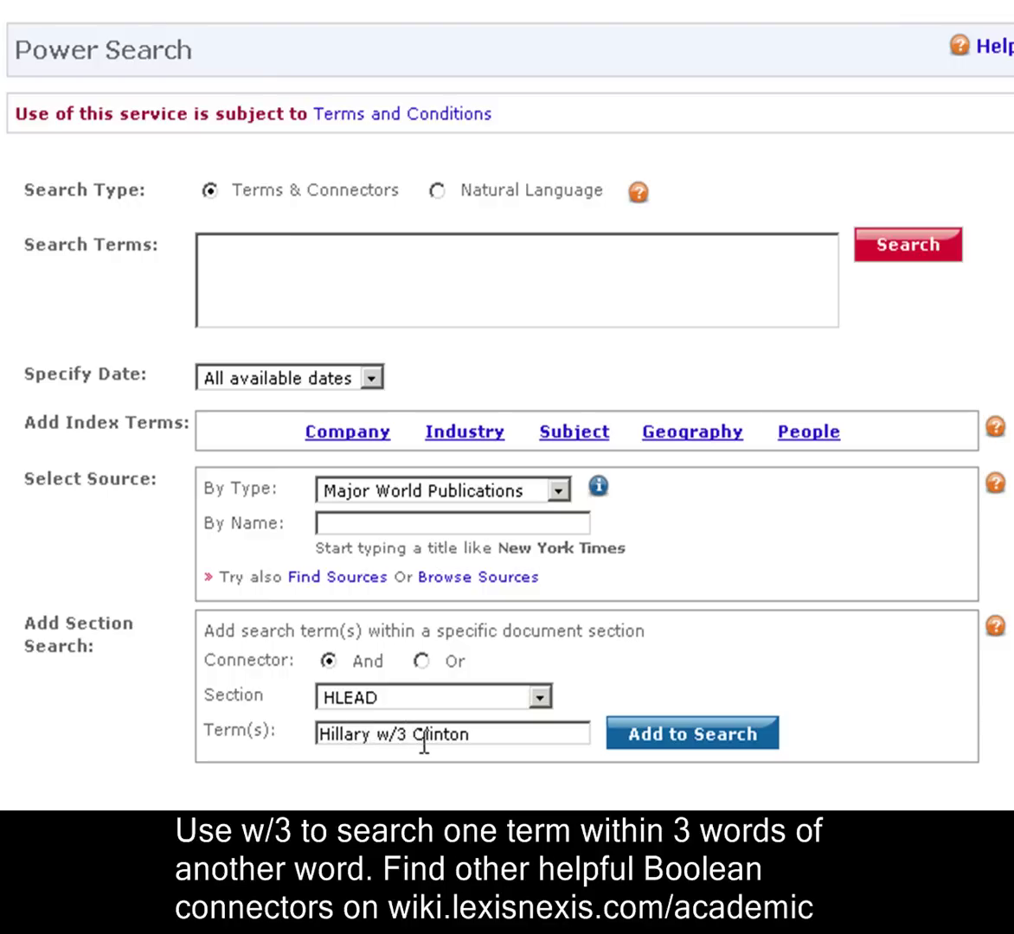
click(665, 735)
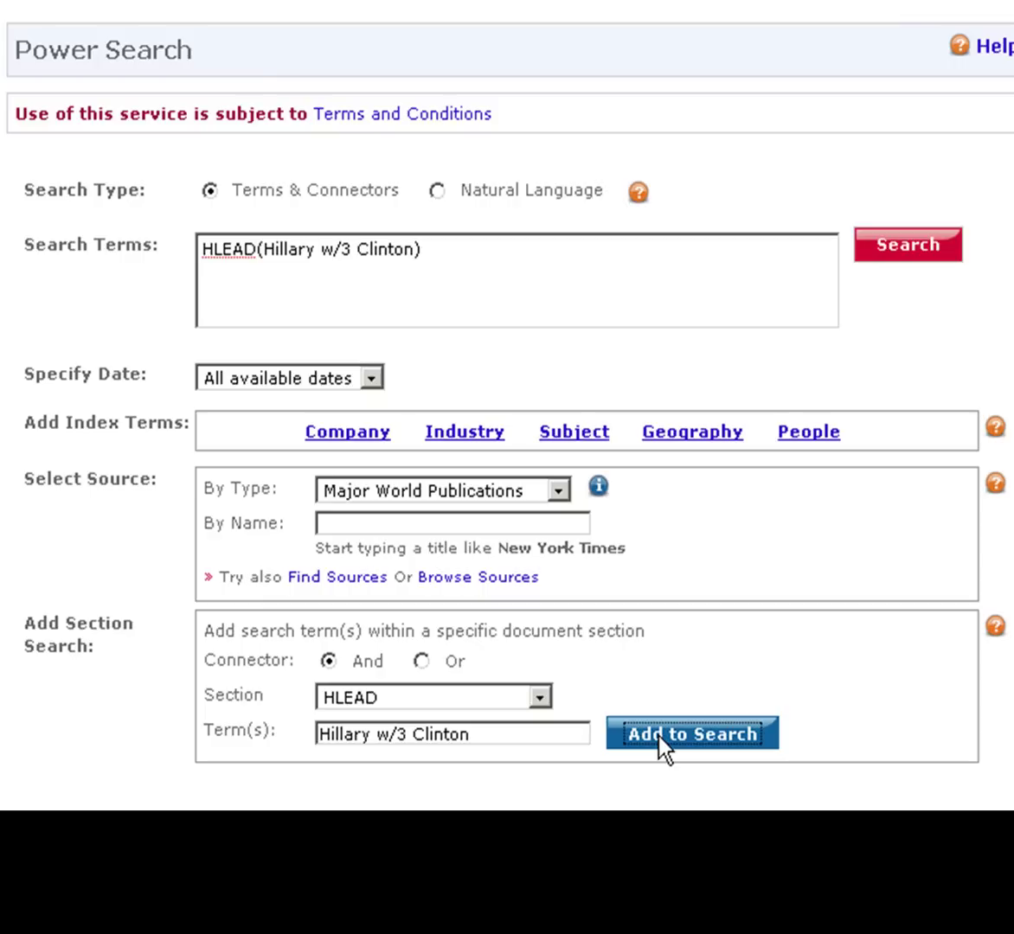
Append CITY(Washington) to the query with AND via the CITY section search.
click(538, 699)
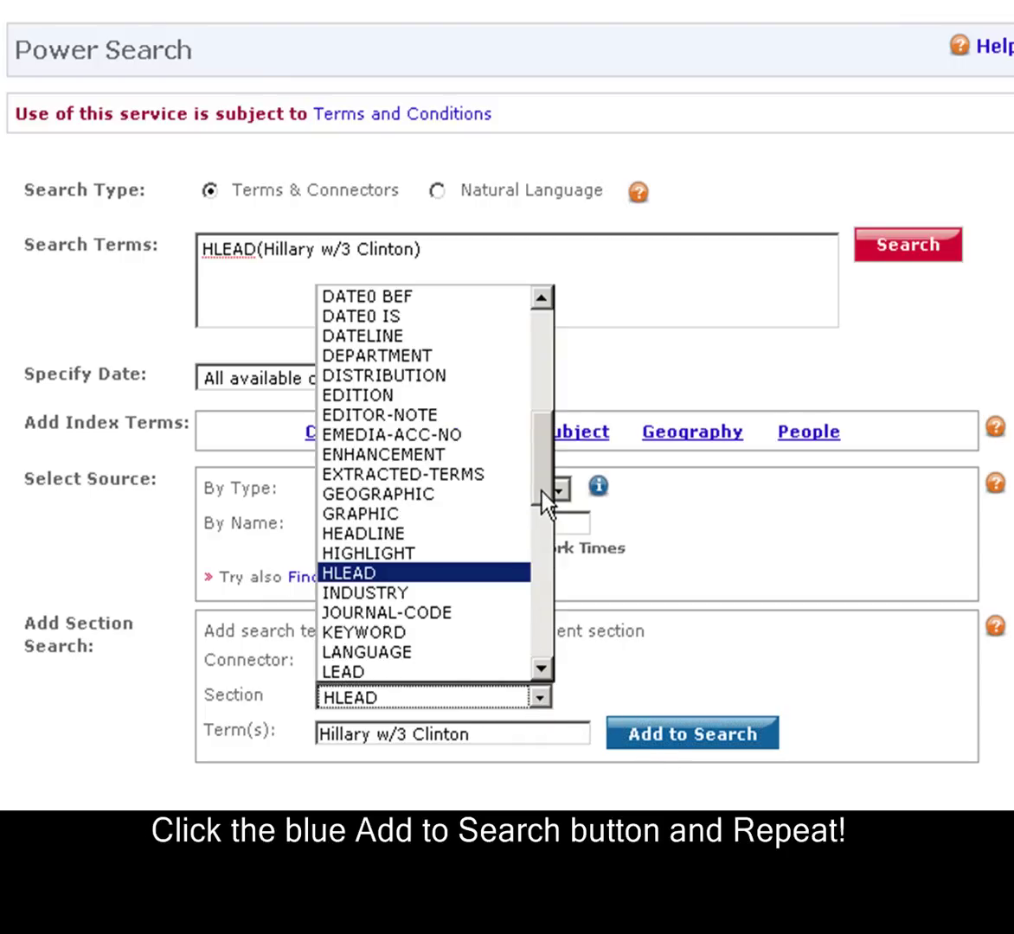
drag(543, 502, 542, 497)
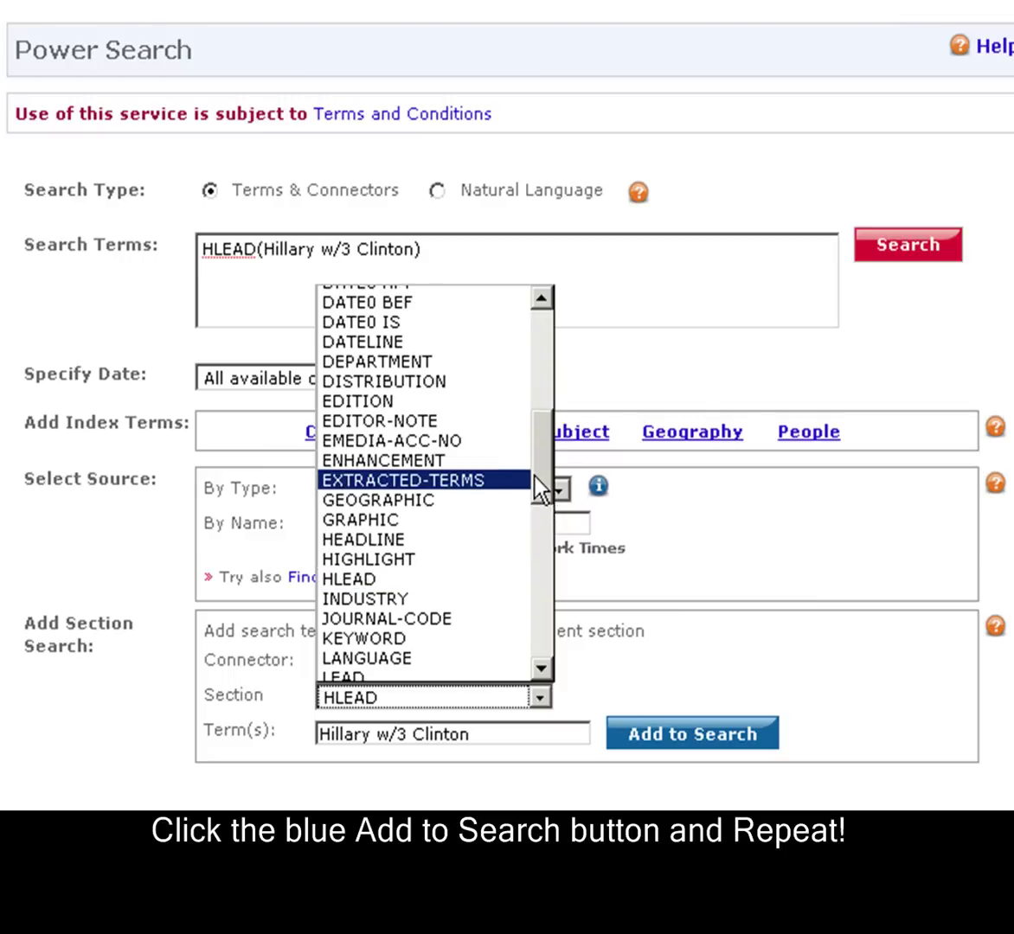
drag(540, 487, 534, 385)
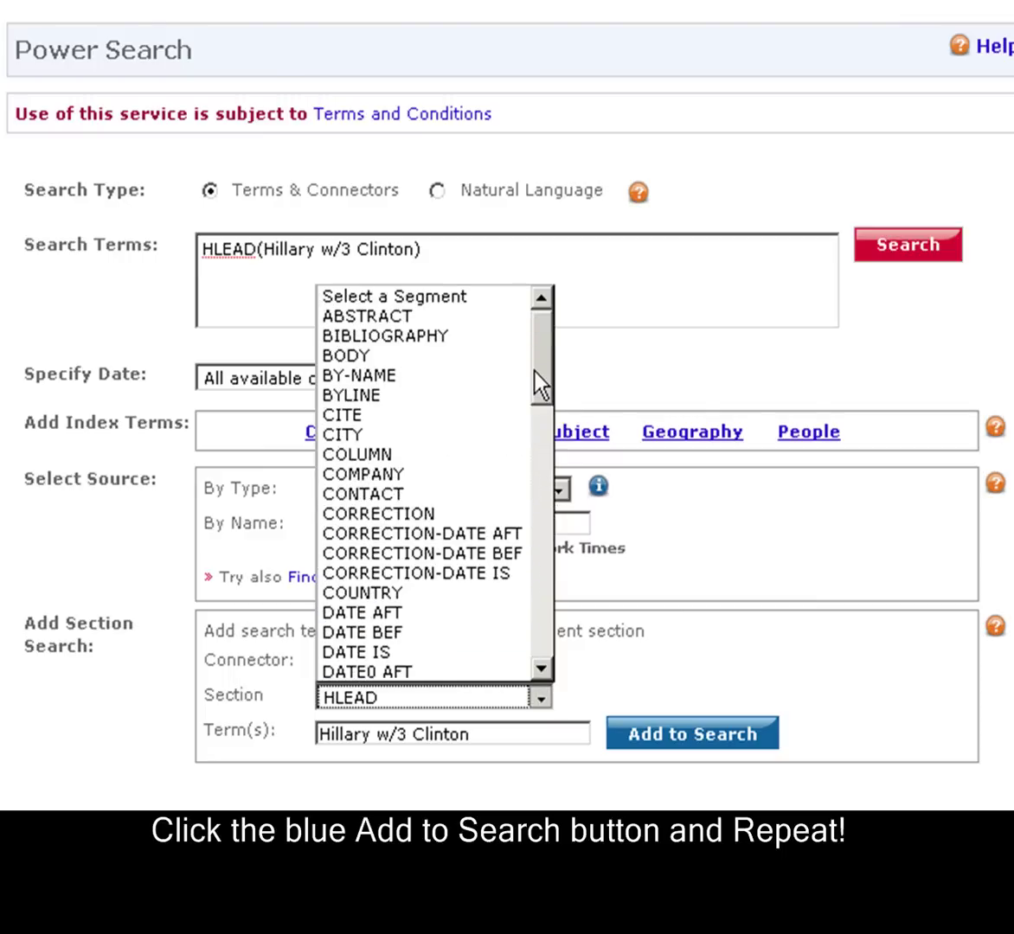
click(445, 438)
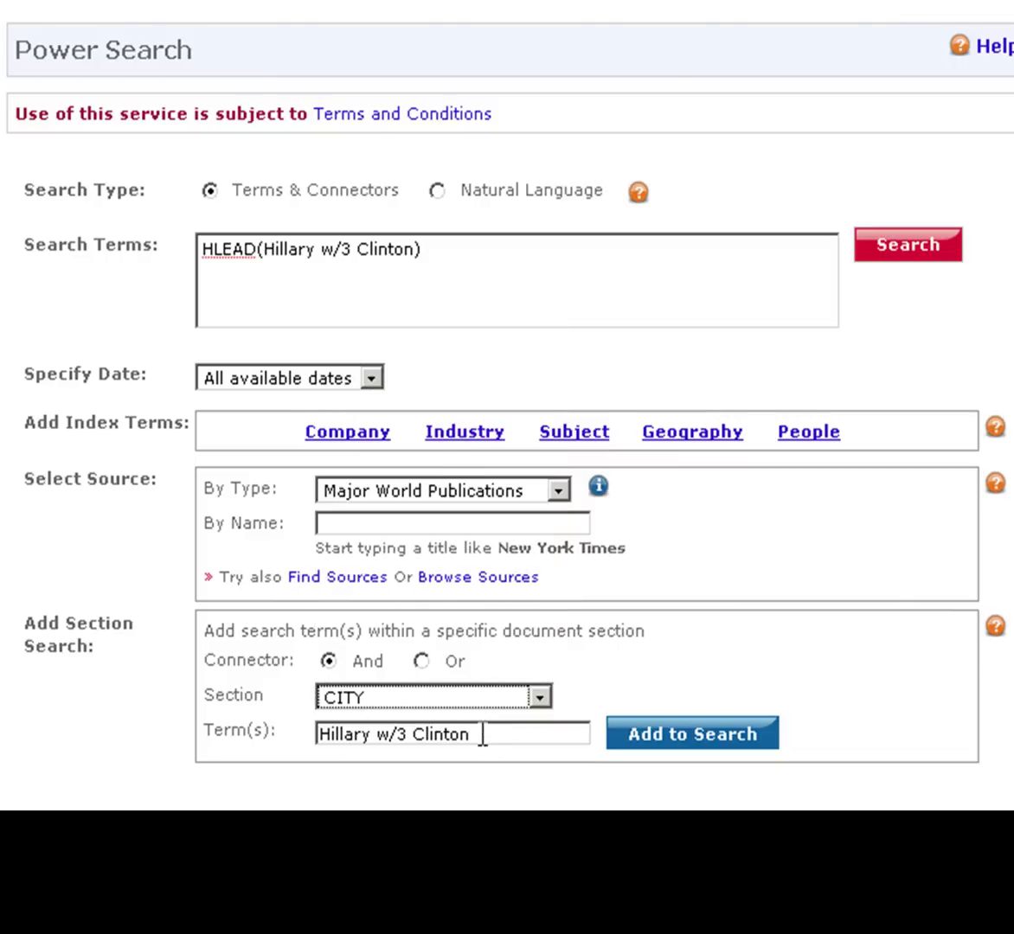
drag(483, 734, 96, 689)
text(Wa)
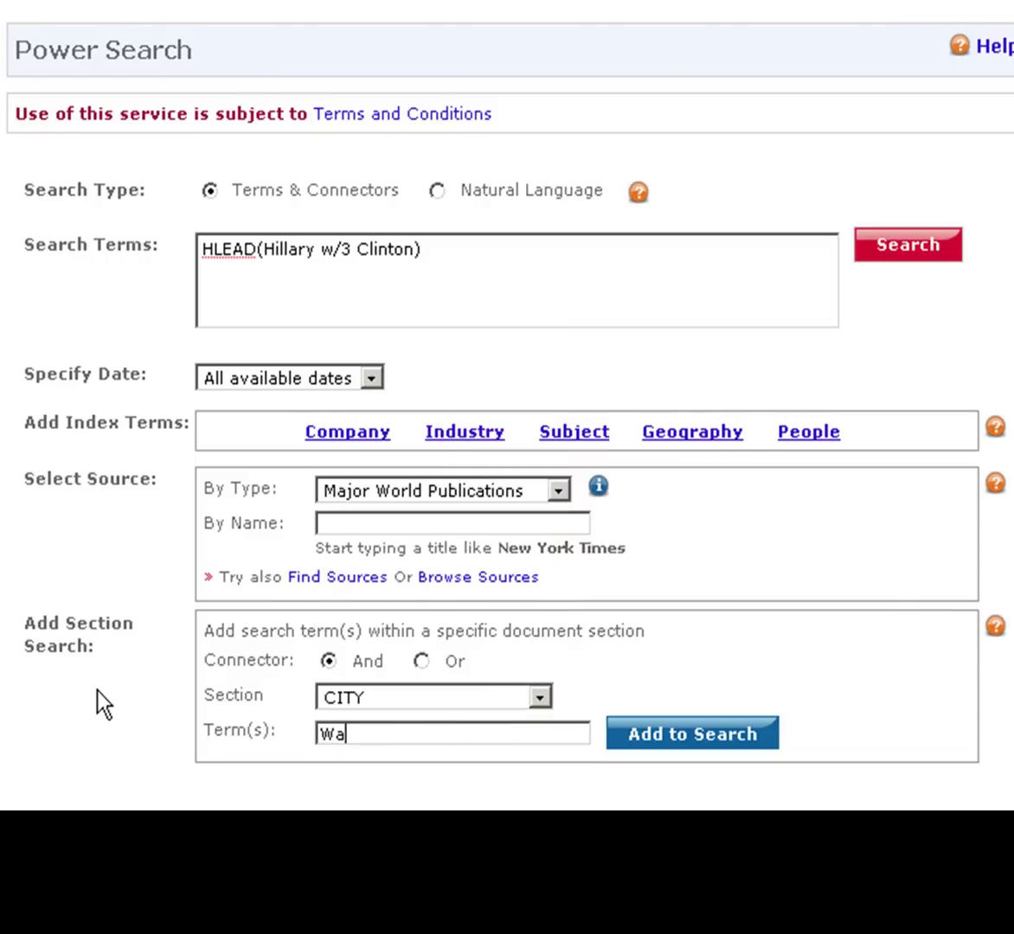
text(shington)
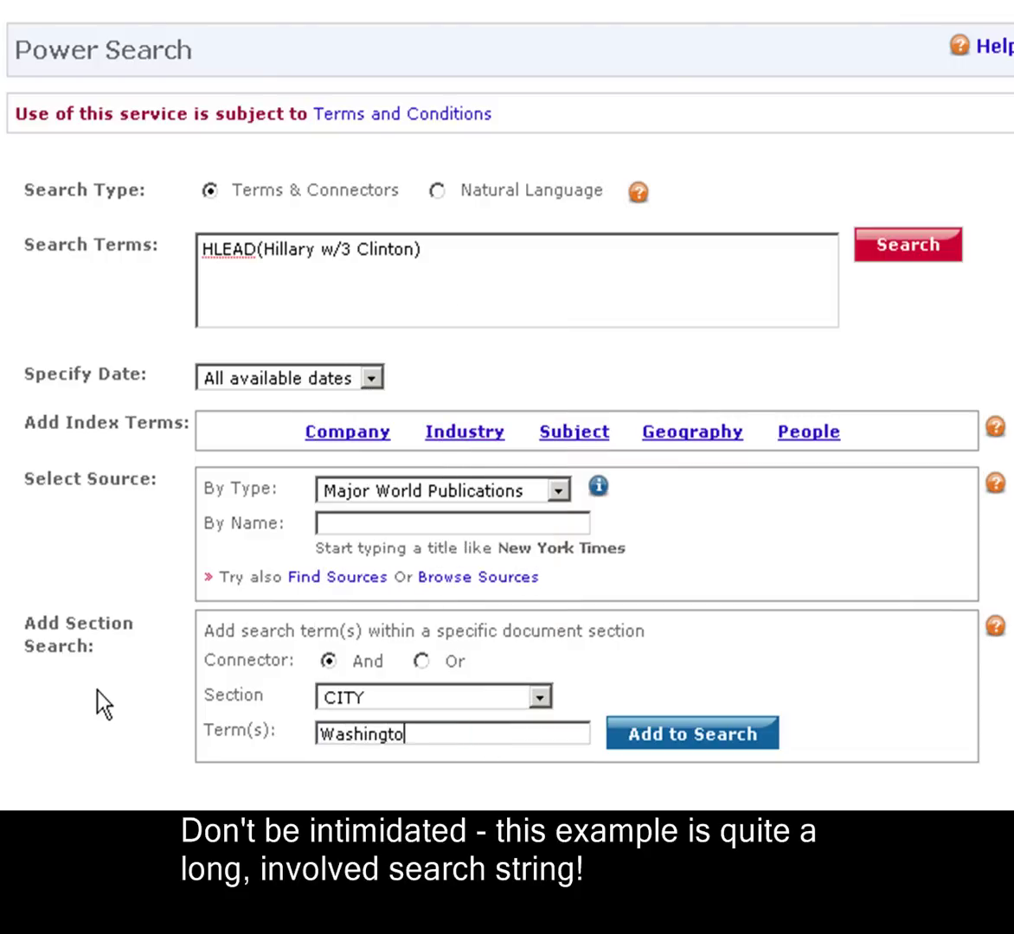
click(656, 736)
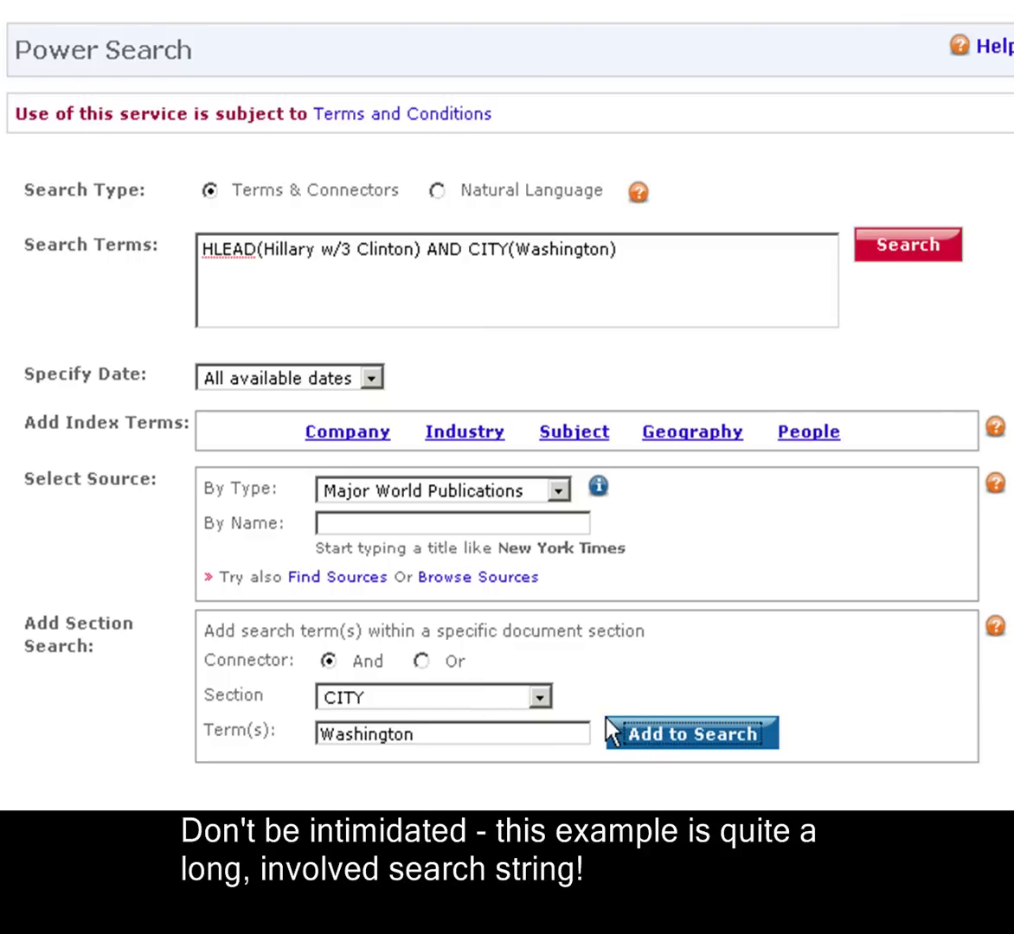
Append LENGTH >(700) with AND to keep only articles over 700 words.
click(540, 700)
drag(541, 373, 543, 518)
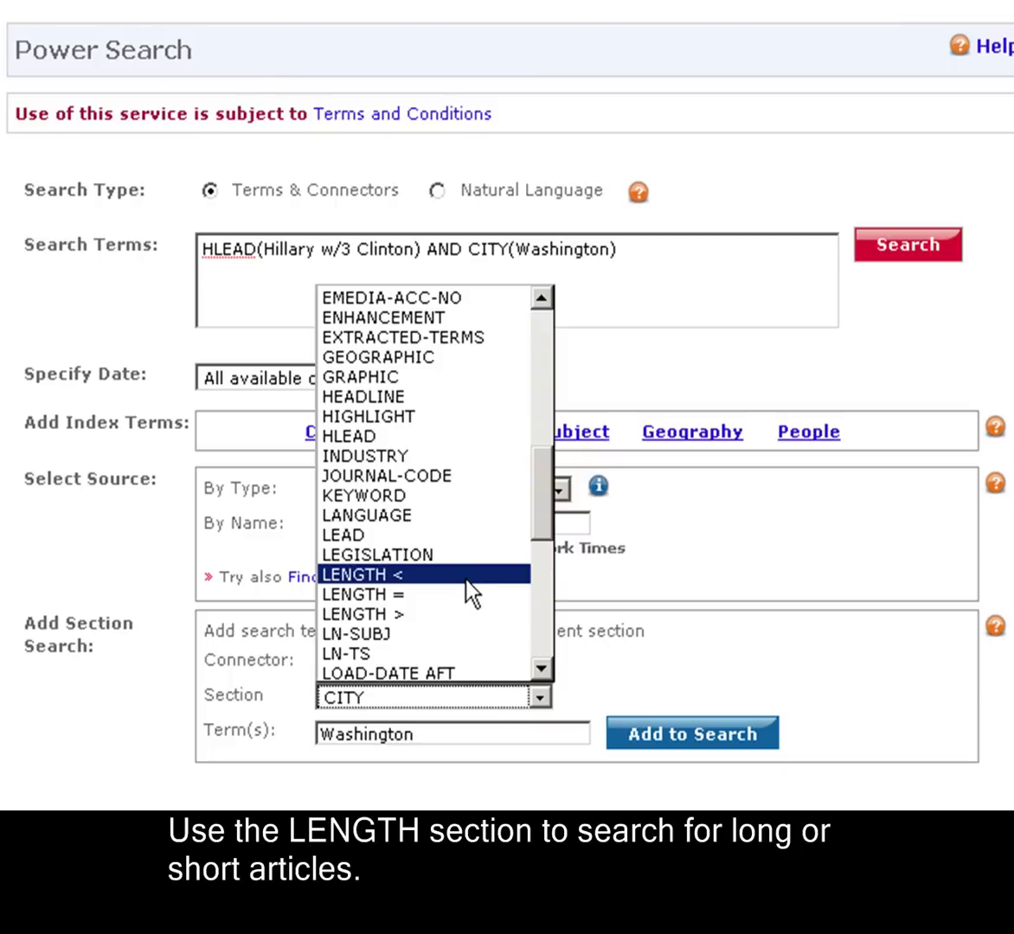
click(472, 623)
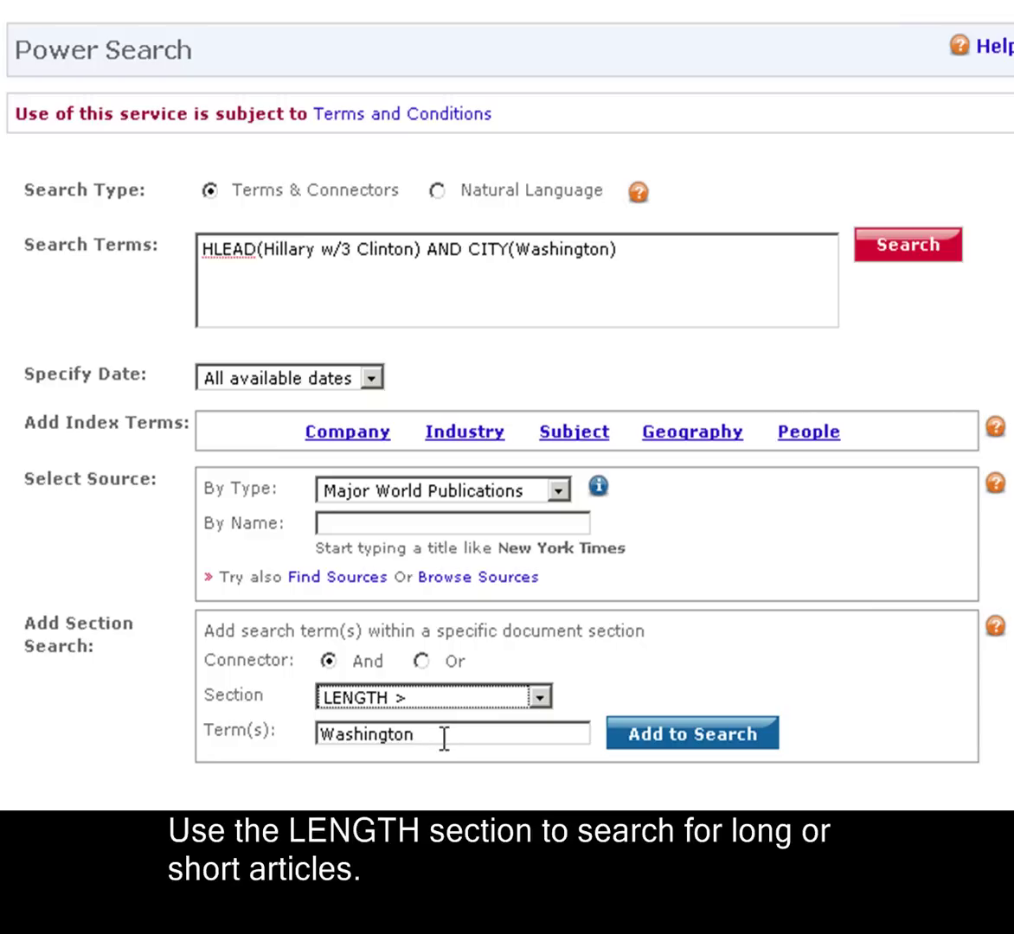
drag(441, 735, 136, 716)
text(700)
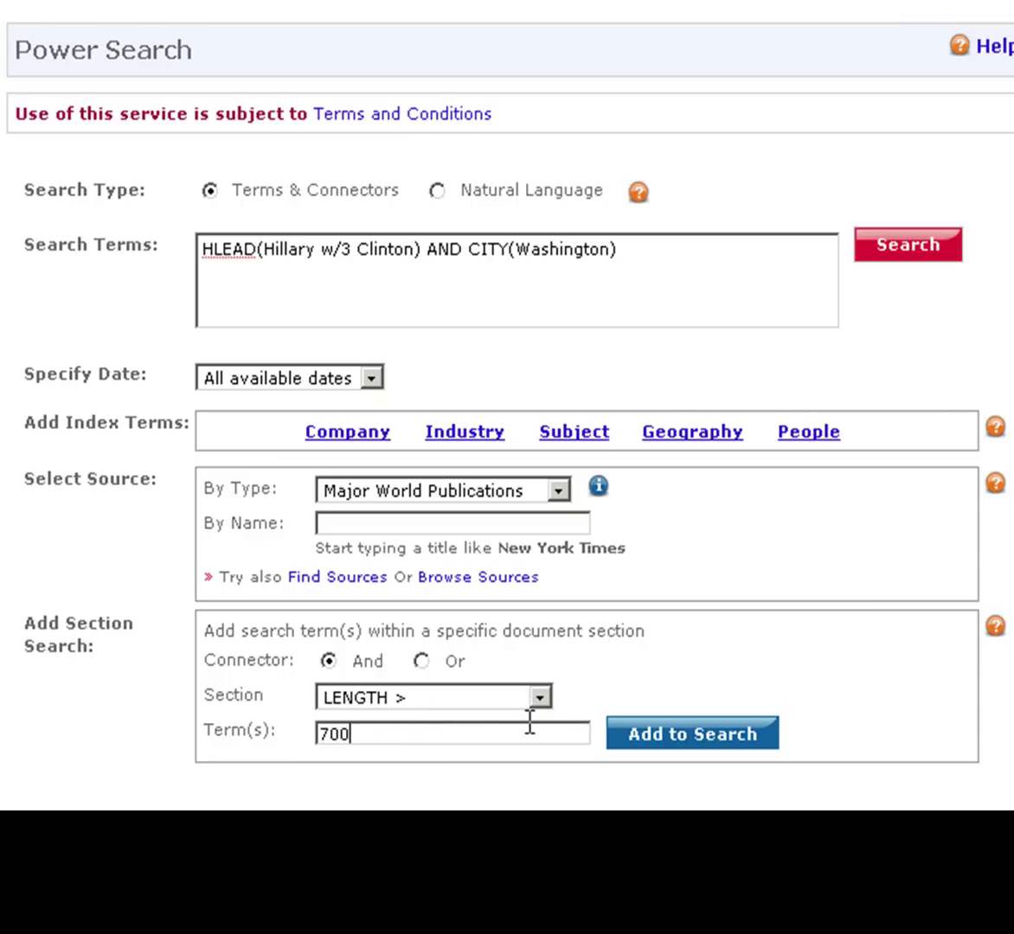
click(671, 740)
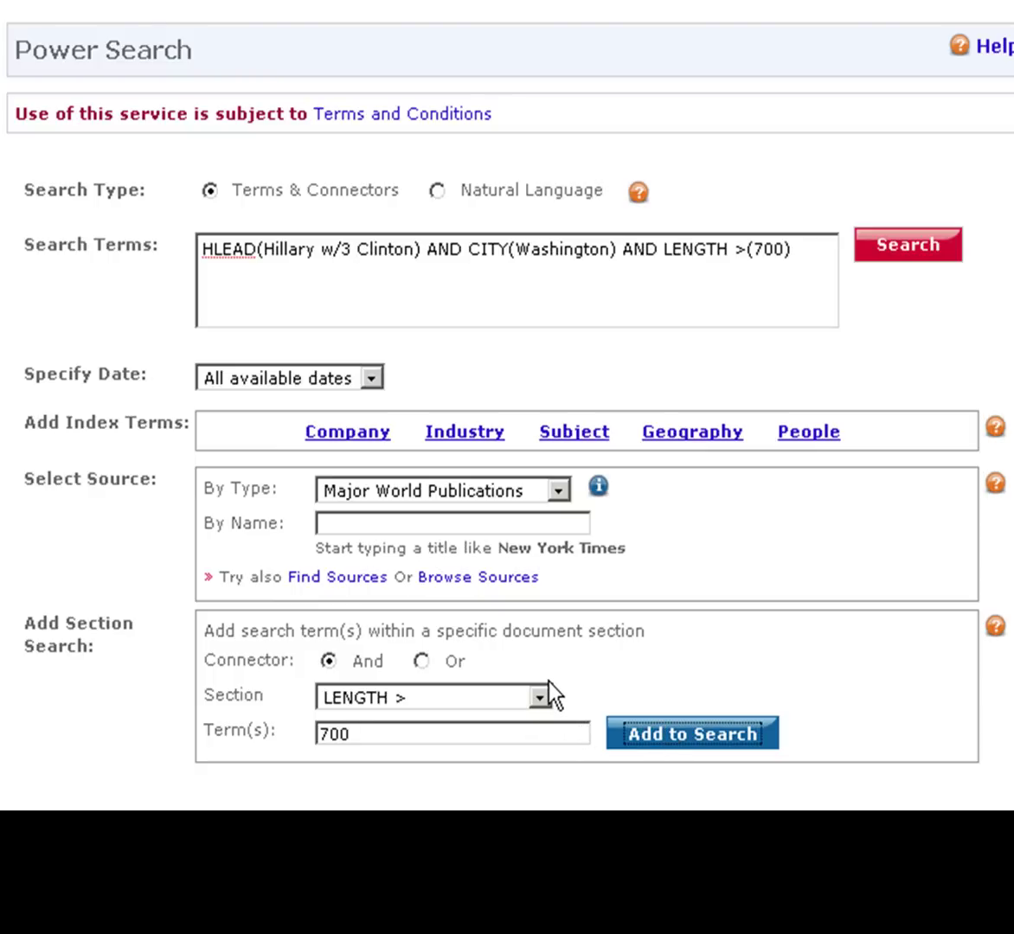
click(809, 249)
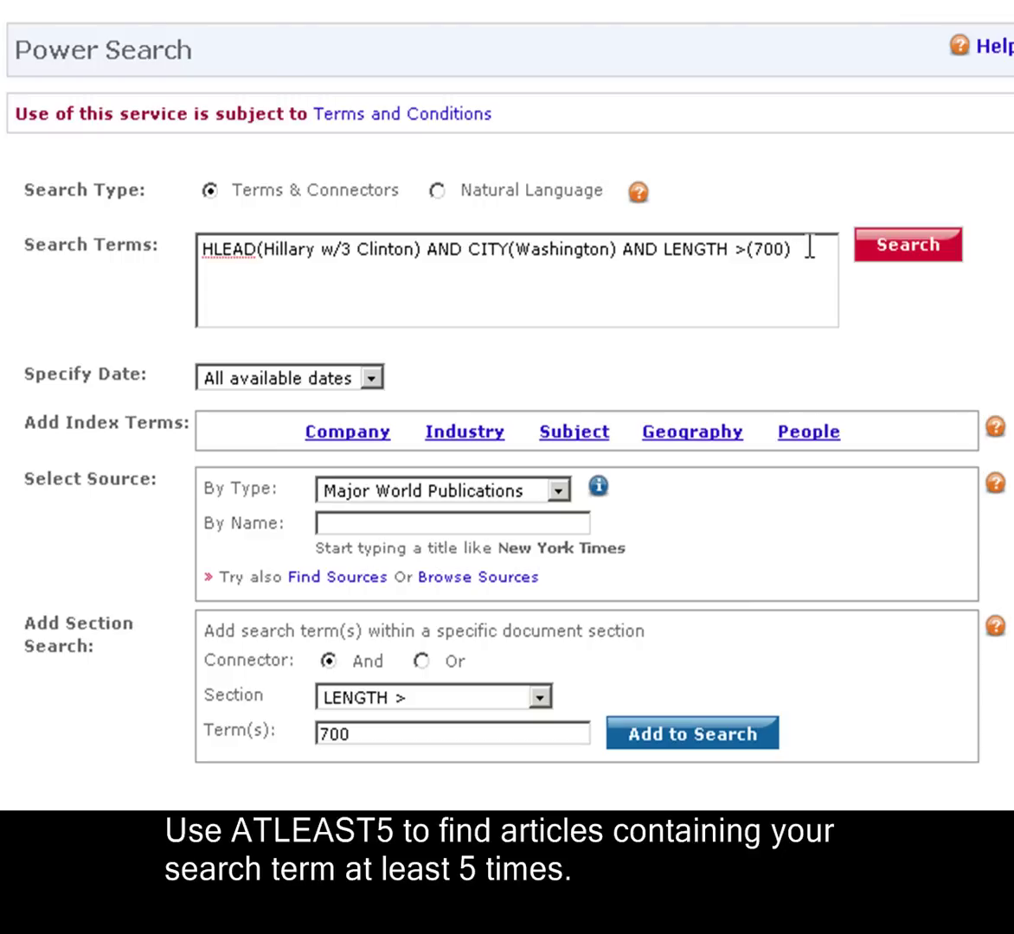
Type AND ATLEAST5(global warming) at the query's end, correcting the count from 10 to 5.
text(AND ATLEAST)
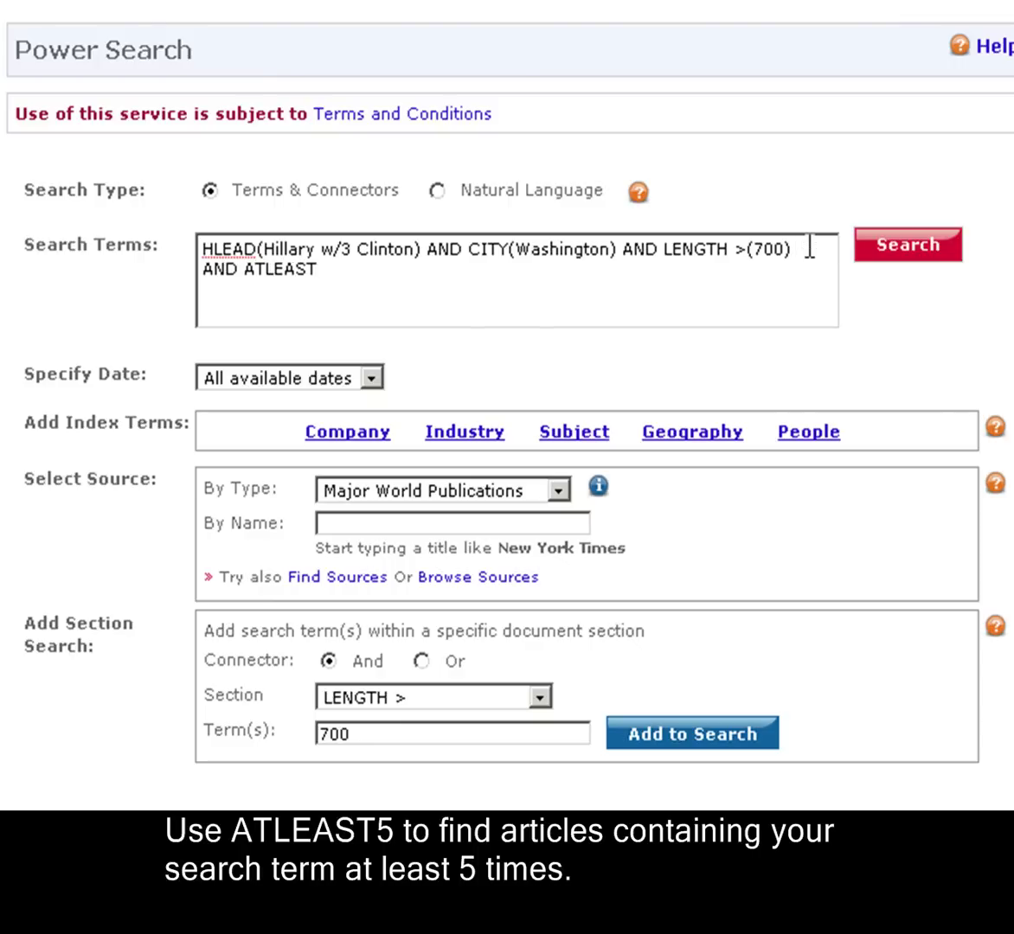
text(5)
key(BackSpace)
text(10)
key(BackSpace)
key(BackSpace)
text(5(global w)
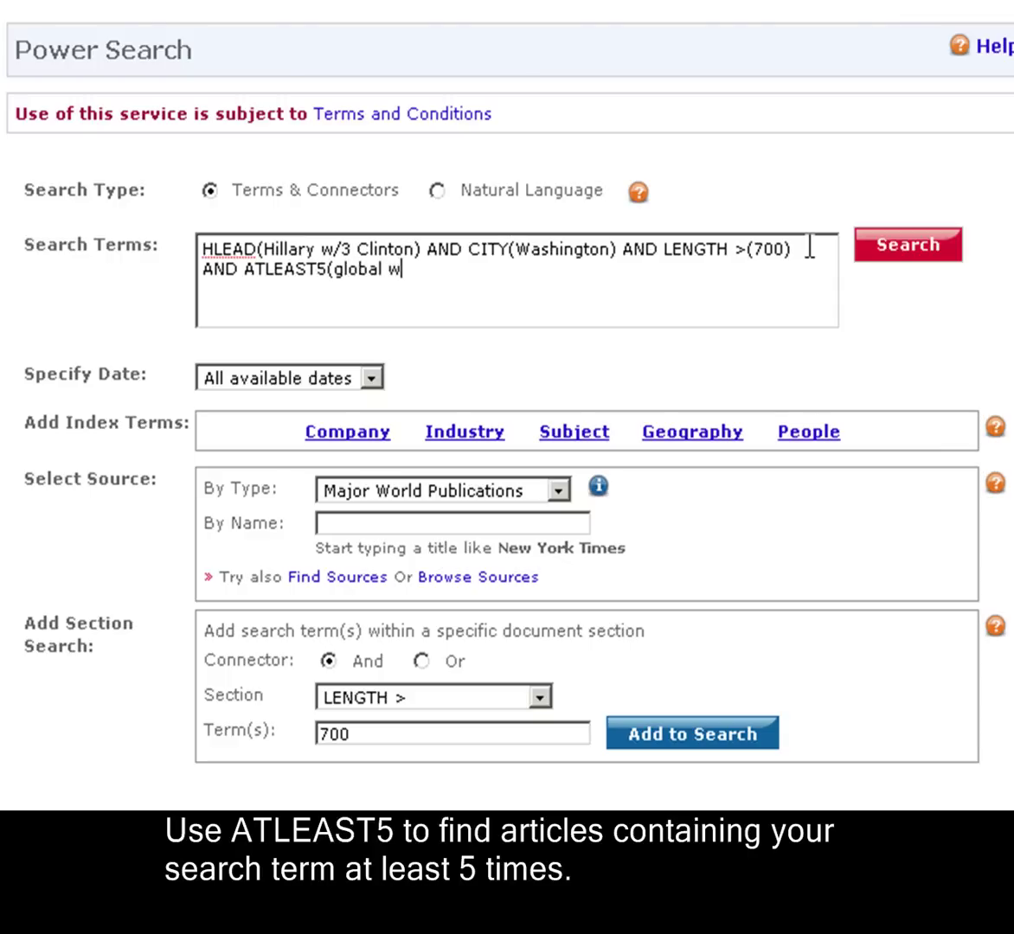
text(arming))
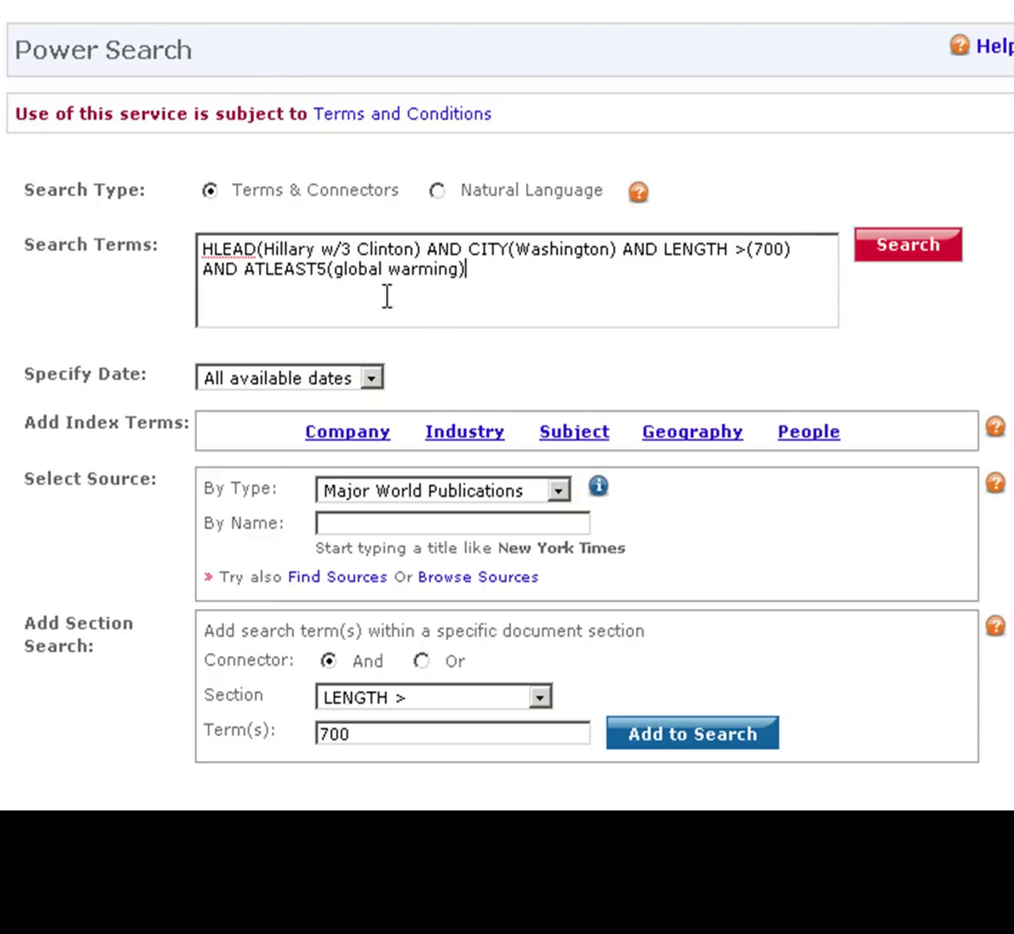
Set the Specify Date limit to Previous 6 months.
click(371, 381)
click(371, 380)
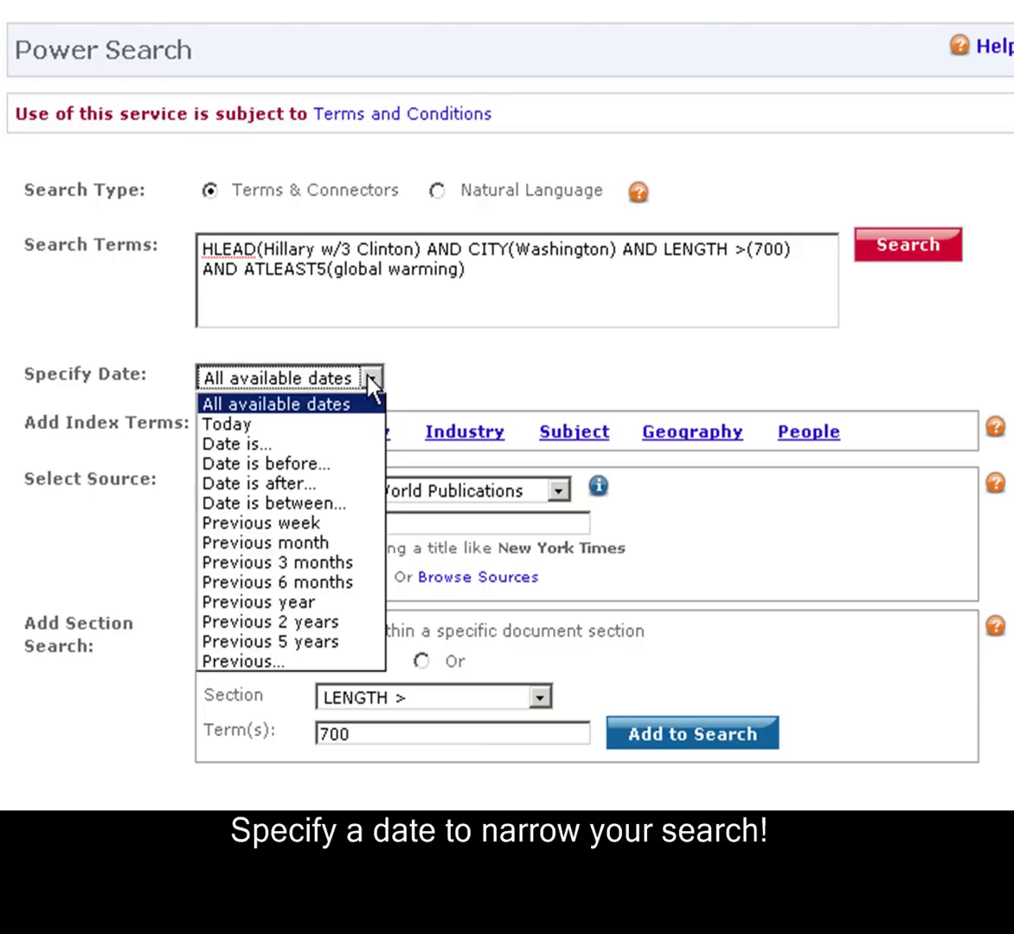
click(347, 583)
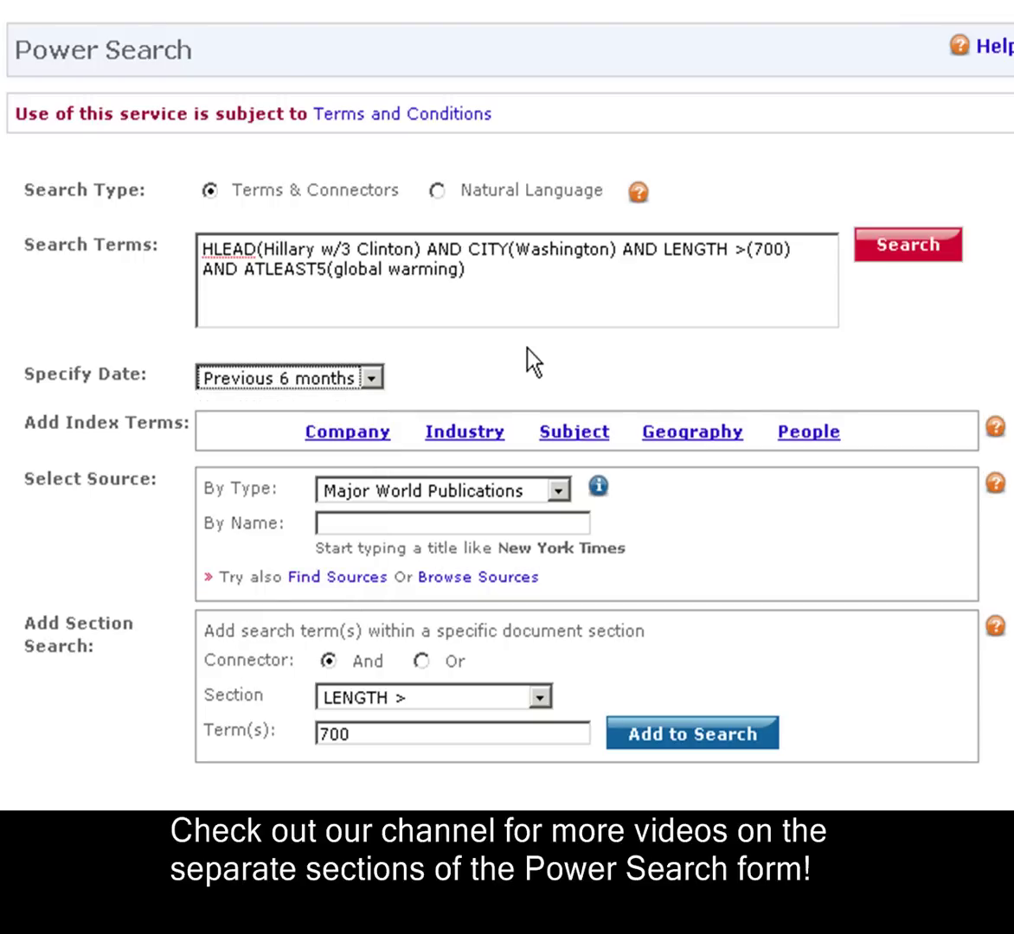